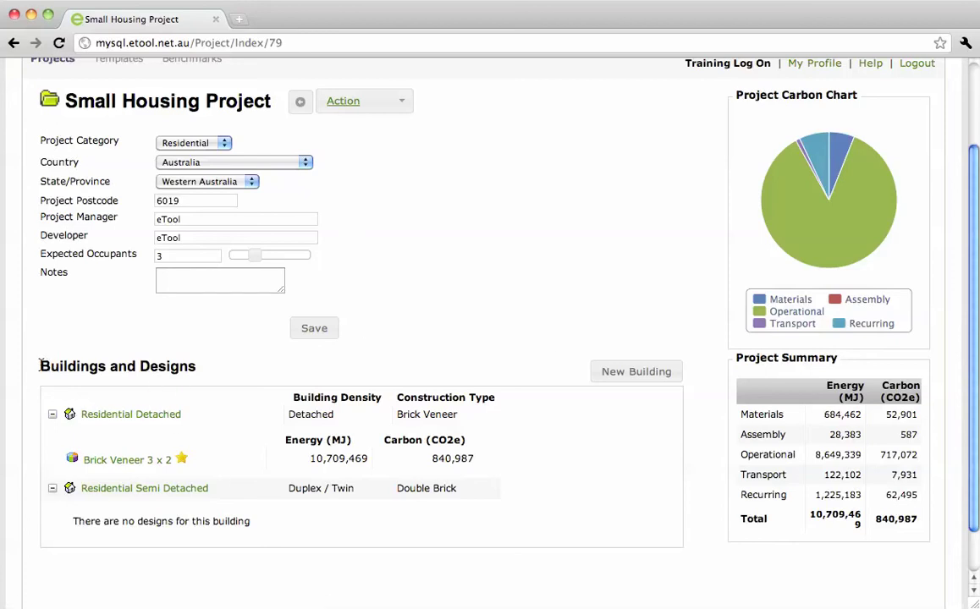
Collapse the Residential Detached and Residential Semi Detached entries in the project's Buildings and Designs list.
{"action": "left_click_drag", "start_coordinate": [38, 367], "coordinate": [205, 366]}
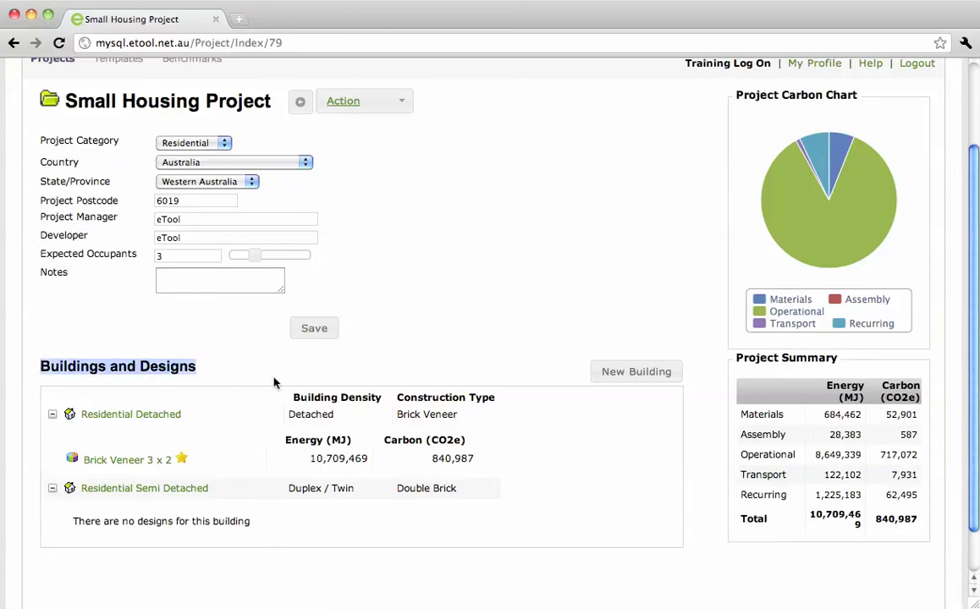
{"action": "left_click", "coordinate": [157, 431]}
{"action": "left_click", "coordinate": [52, 414]}
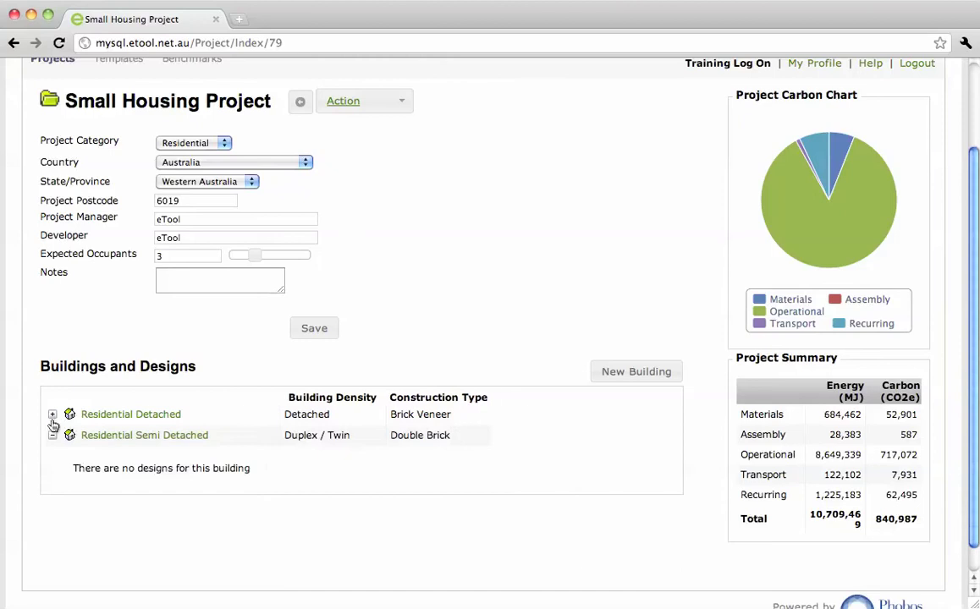
{"action": "left_click", "coordinate": [51, 436]}
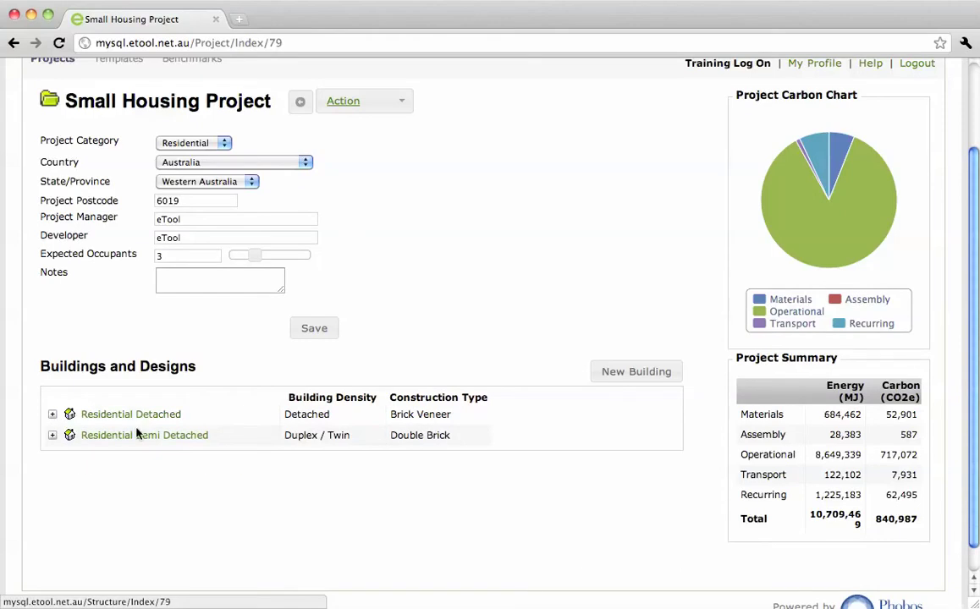
Start a new building in the project and name it "Large Semi Detached Triplex".
{"action": "left_click", "coordinate": [644, 372]}
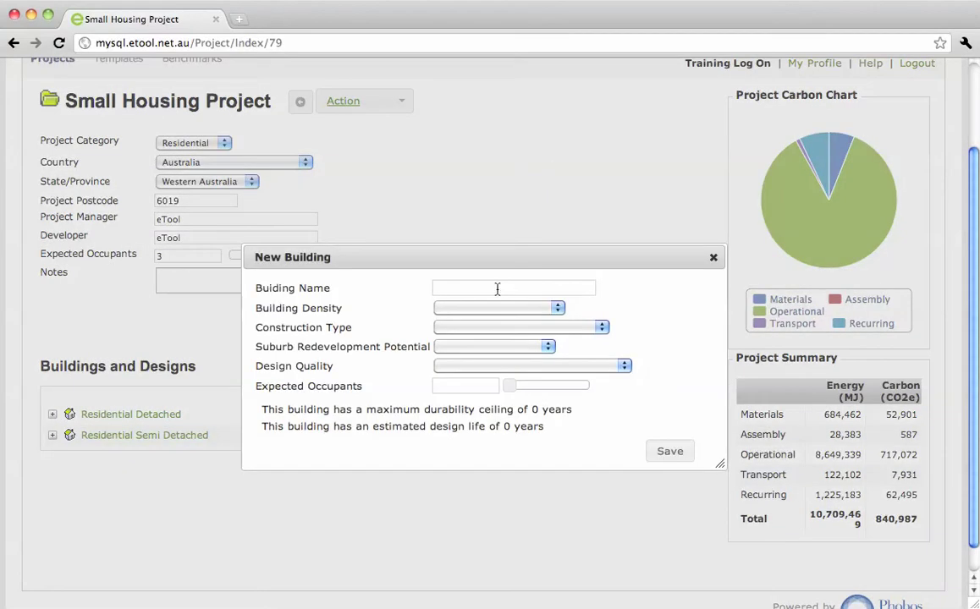
{"action": "left_click", "coordinate": [498, 289]}
{"action": "left_click_drag", "start_coordinate": [501, 255], "coordinate": [414, 254]}
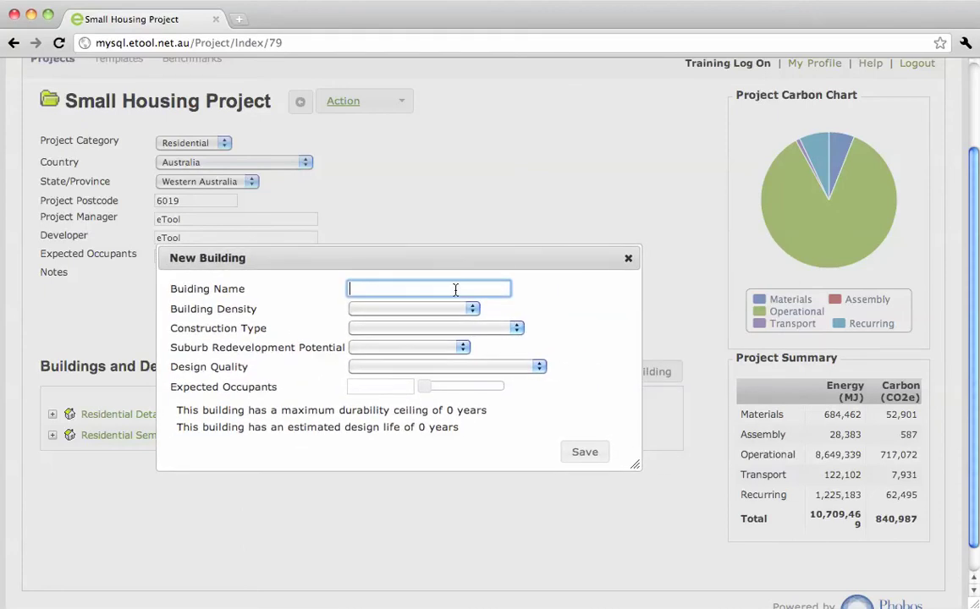
{"action": "type", "text": "Large Semi Detached Trip"}
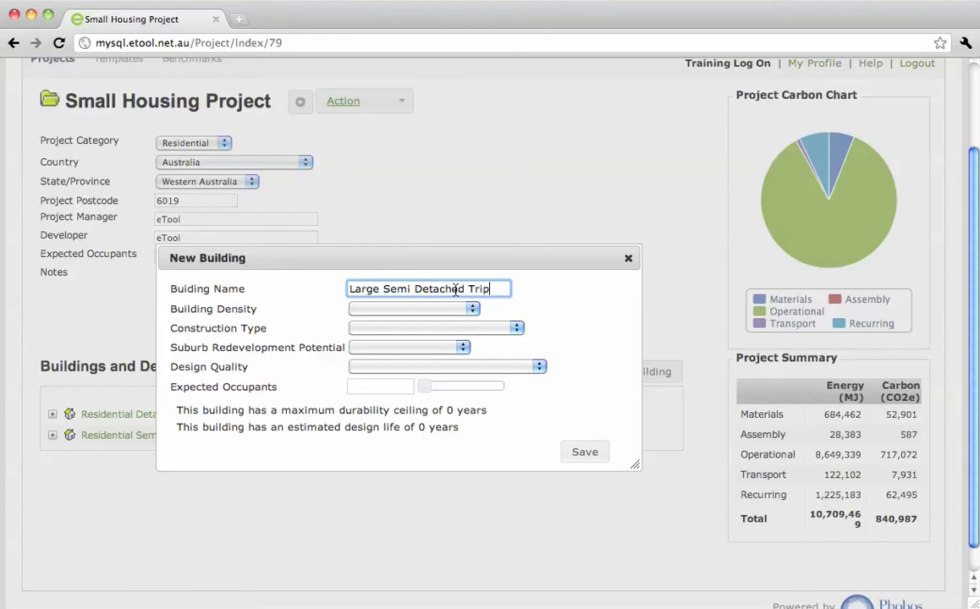
{"action": "type", "text": "lex"}
{"action": "key", "text": "Tab"}
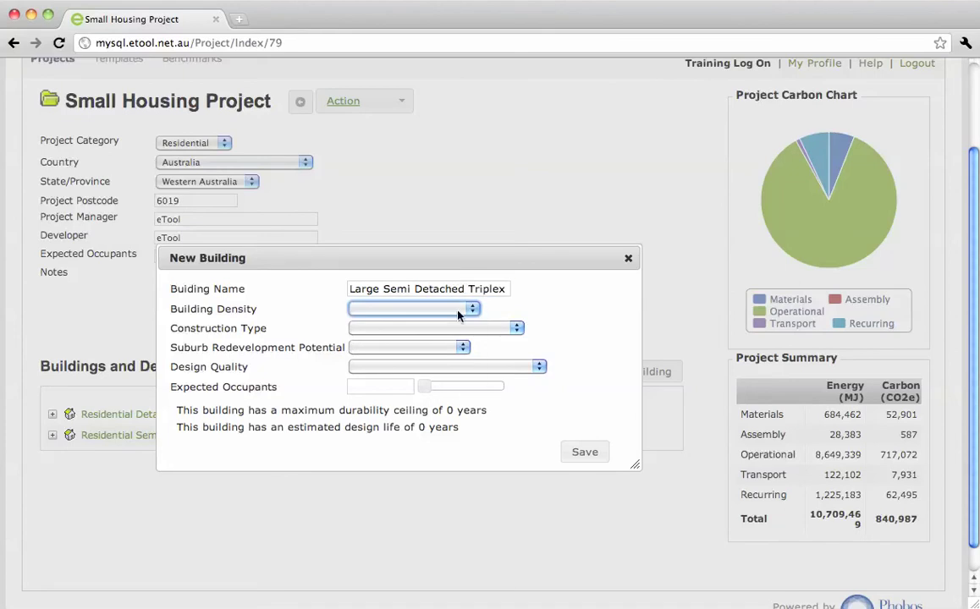
Set the new building's density to Triplex, construction type to Double Brick and suburb redevelopment potential to Normal (Suburbs).
{"action": "left_click", "coordinate": [458, 315]}
{"action": "left_click", "coordinate": [435, 376]}
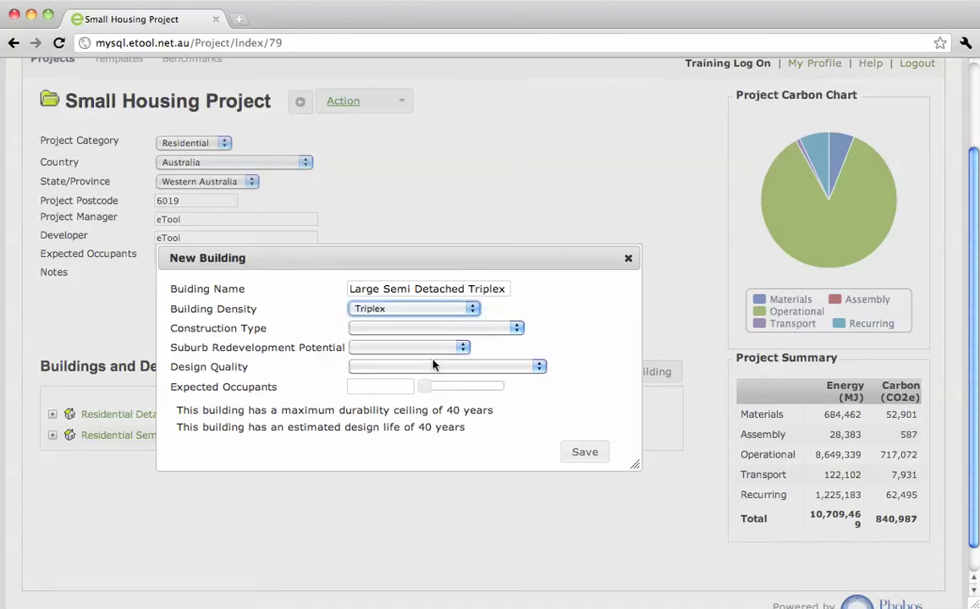
{"action": "left_click", "coordinate": [401, 327]}
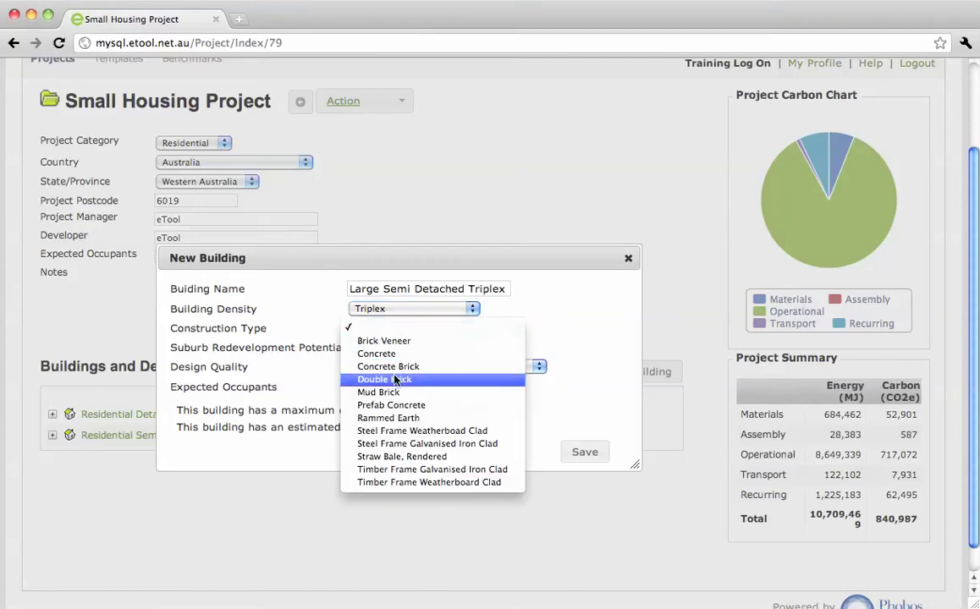
{"action": "left_click", "coordinate": [394, 379]}
{"action": "left_click", "coordinate": [407, 348]}
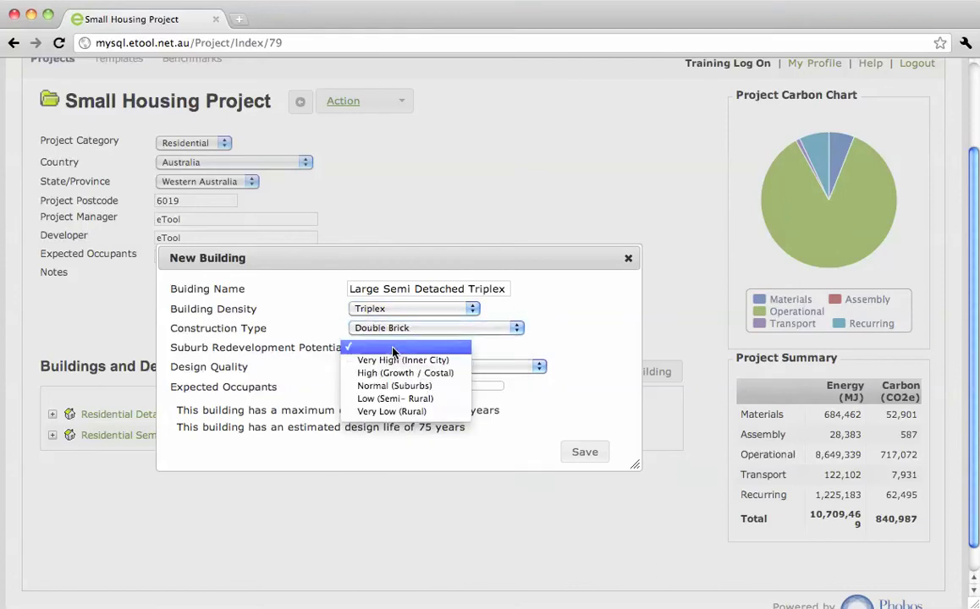
{"action": "left_click", "coordinate": [391, 389]}
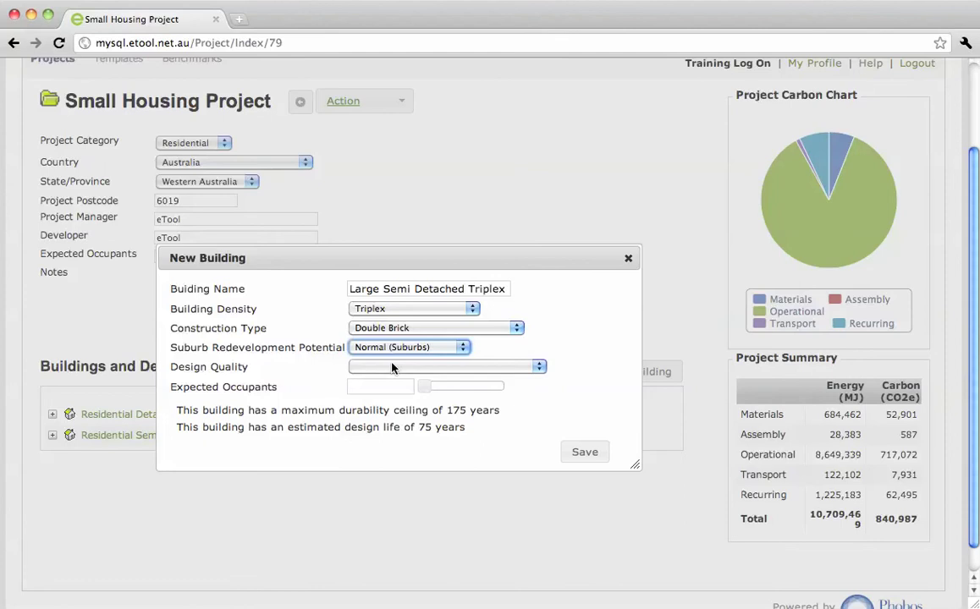
Set the design quality to High (Spec Architectural Design) and expected occupants to 9, and save the new building.
{"action": "left_click", "coordinate": [392, 366]}
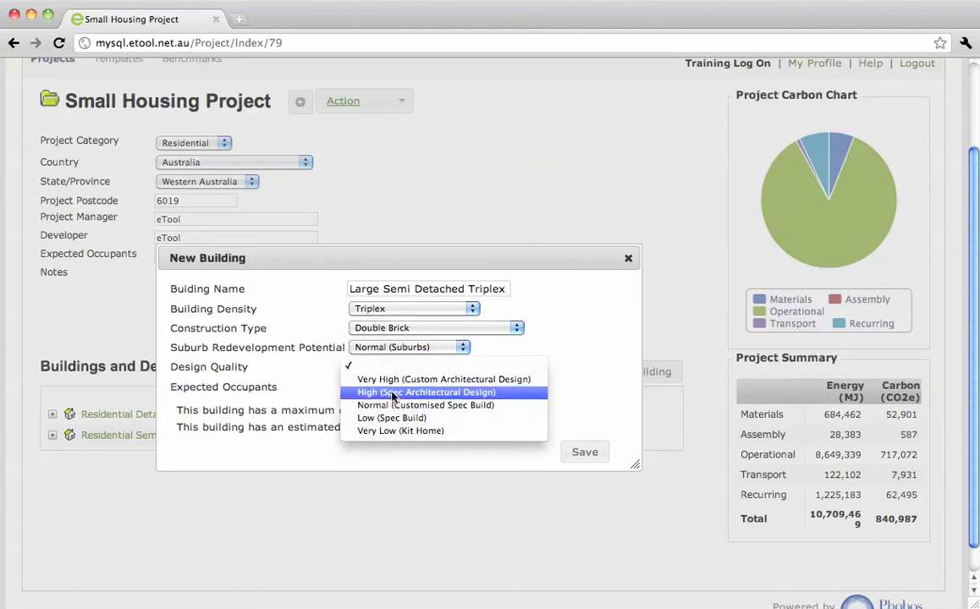
{"action": "left_click", "coordinate": [392, 393]}
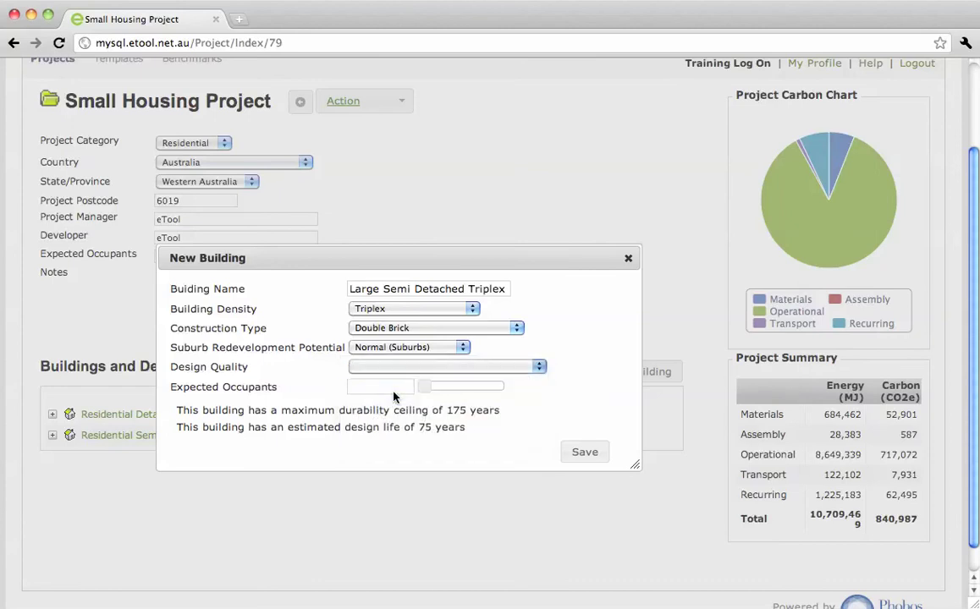
{"action": "left_click", "coordinate": [390, 389]}
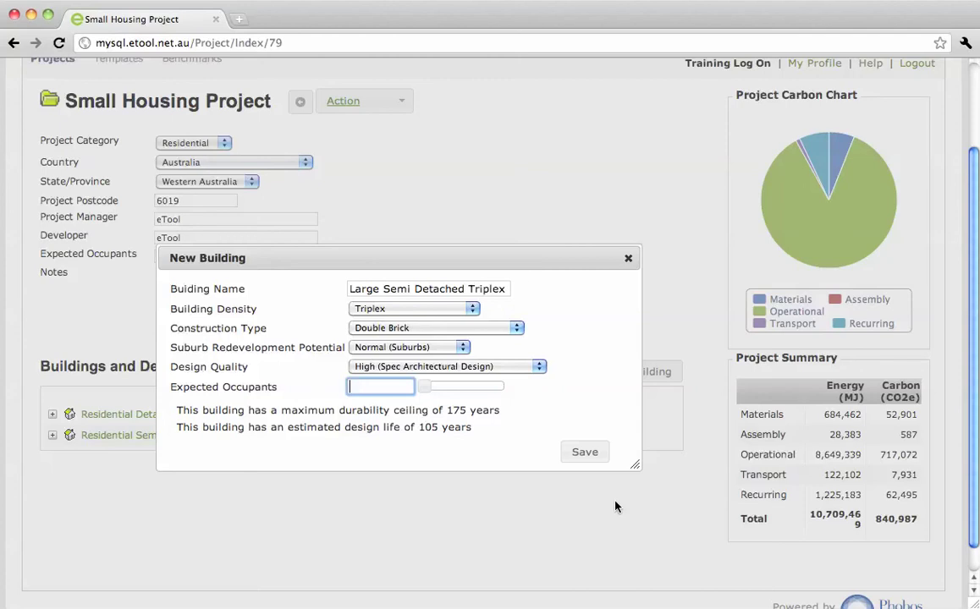
{"action": "type", "text": "9"}
{"action": "key", "text": "Tab"}
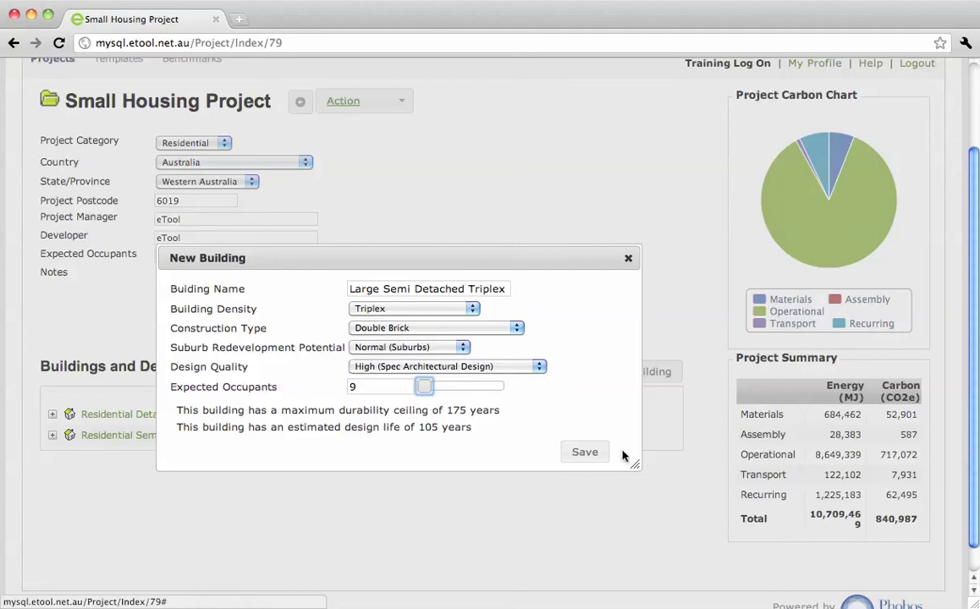
{"action": "left_click", "coordinate": [585, 453]}
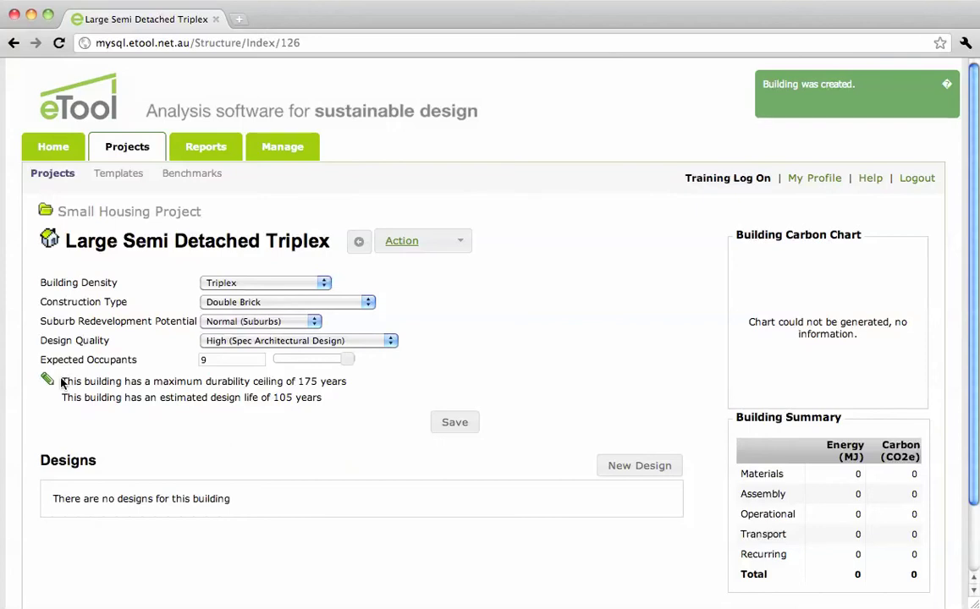
{"action": "mouse_move", "coordinate": [61, 383]}
{"action": "left_mouse_down"}
{"action": "mouse_move", "coordinate": [352, 384]}
{"action": "mouse_move", "coordinate": [184, 398]}
{"action": "mouse_move", "coordinate": [47, 379]}
{"action": "mouse_move", "coordinate": [59, 398]}
{"action": "left_mouse_up"}
{"action": "left_click", "coordinate": [342, 402]}
{"action": "left_click", "coordinate": [254, 423]}
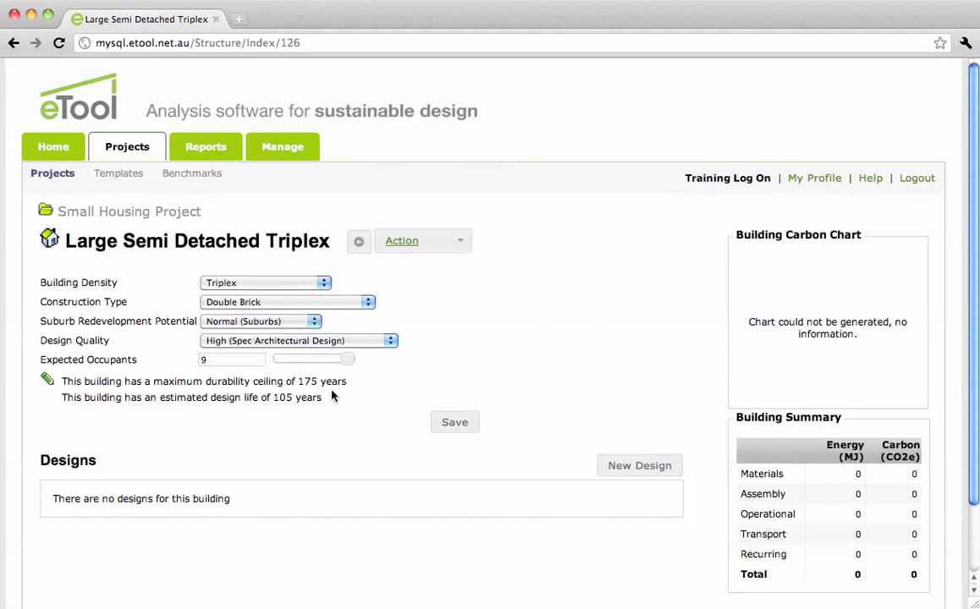
Override the triplex's estimated design life with a custom design life of 100 years and save the building.
{"action": "left_click", "coordinate": [49, 382]}
{"action": "left_click_drag", "start_coordinate": [179, 407], "coordinate": [152, 407]}
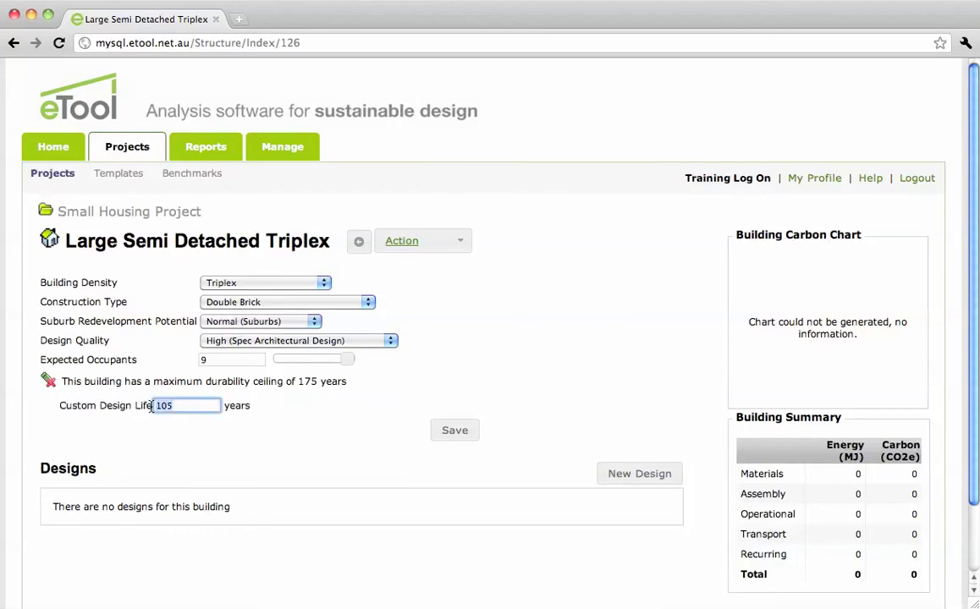
{"action": "type", "text": "100"}
{"action": "left_click", "coordinate": [450, 431]}
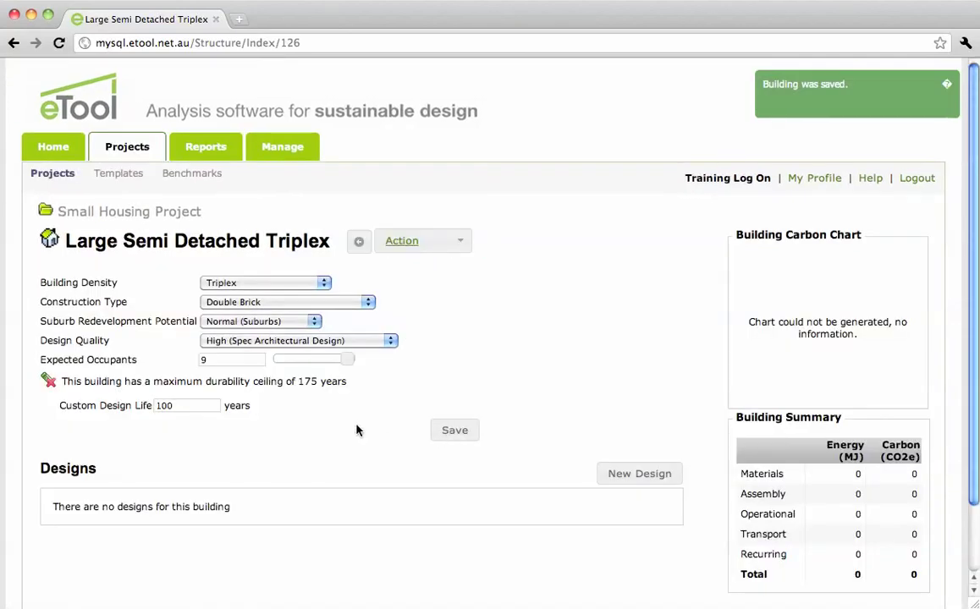
Remove the custom design life and try Multistory Units as the building density before switching it back to Triplex.
{"action": "left_click", "coordinate": [48, 380]}
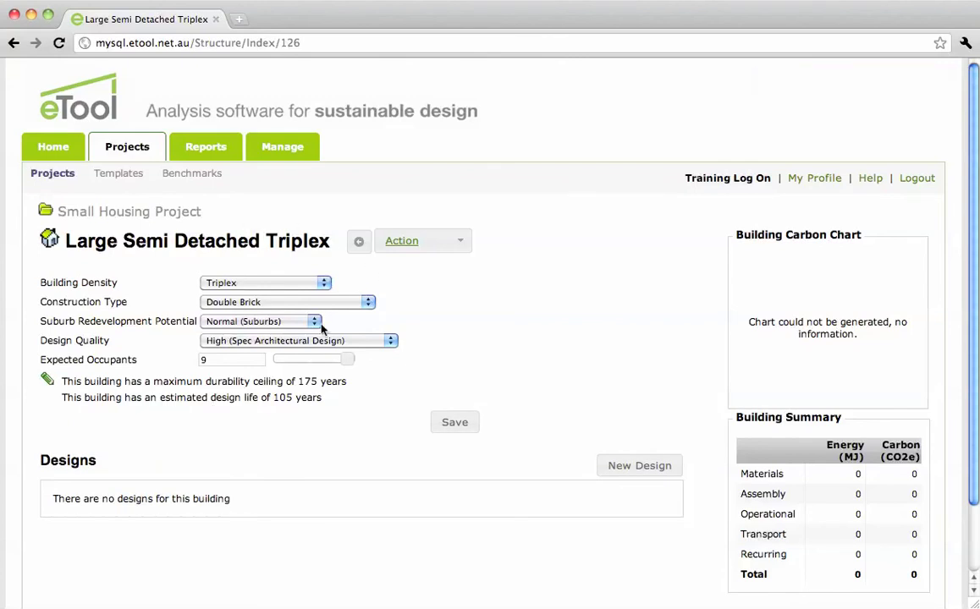
{"action": "left_click", "coordinate": [271, 284]}
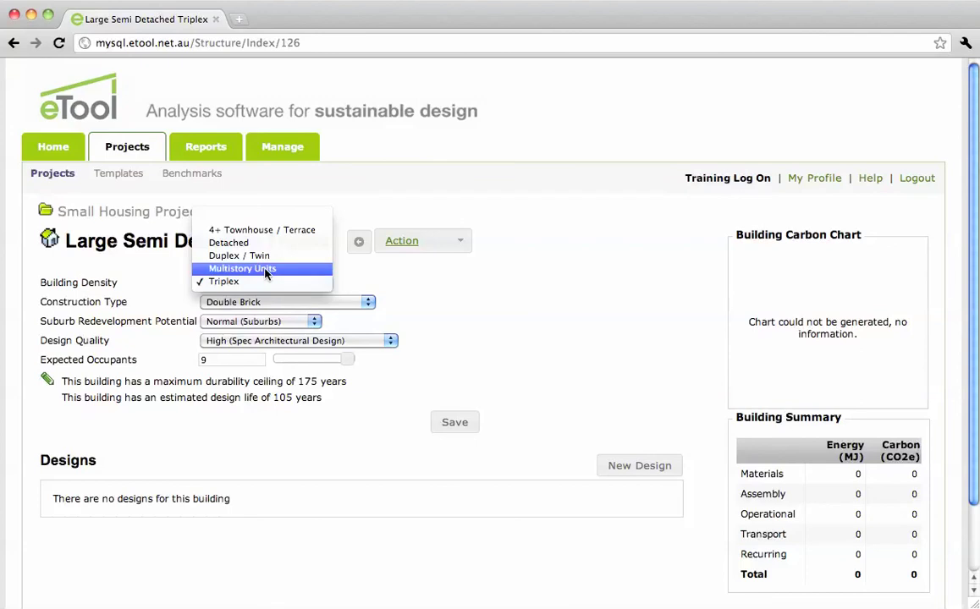
{"action": "left_click", "coordinate": [265, 269]}
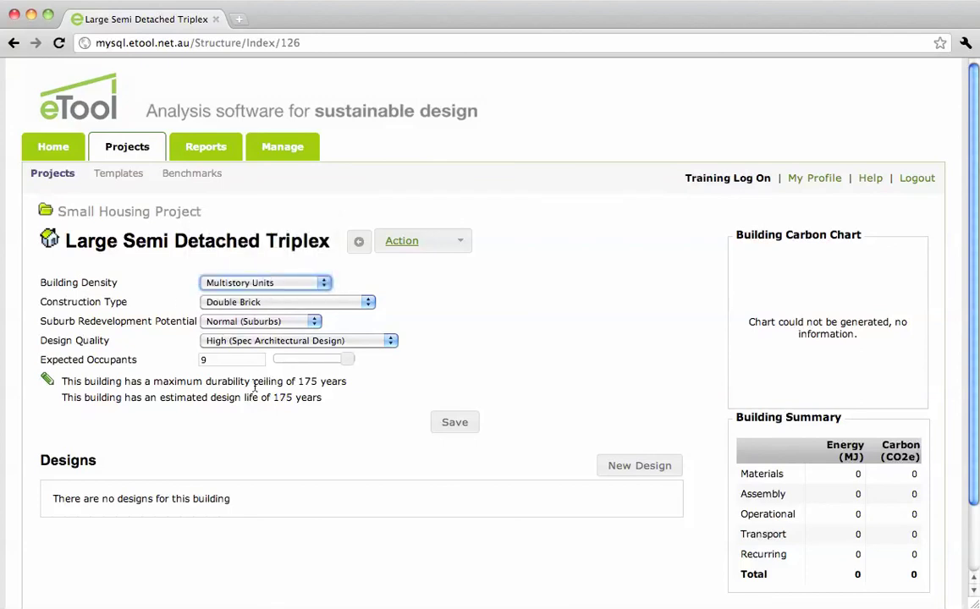
{"action": "left_click", "coordinate": [267, 282]}
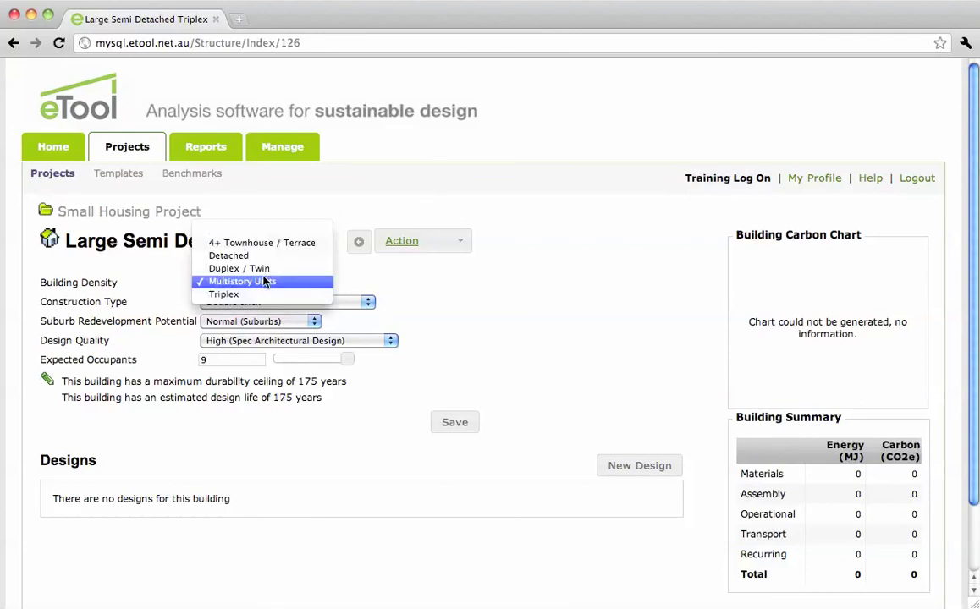
{"action": "left_click", "coordinate": [258, 294]}
Try Very High (Inner City) as the suburb redevelopment potential and switch it back to Normal (Suburbs).
{"action": "left_click", "coordinate": [265, 323]}
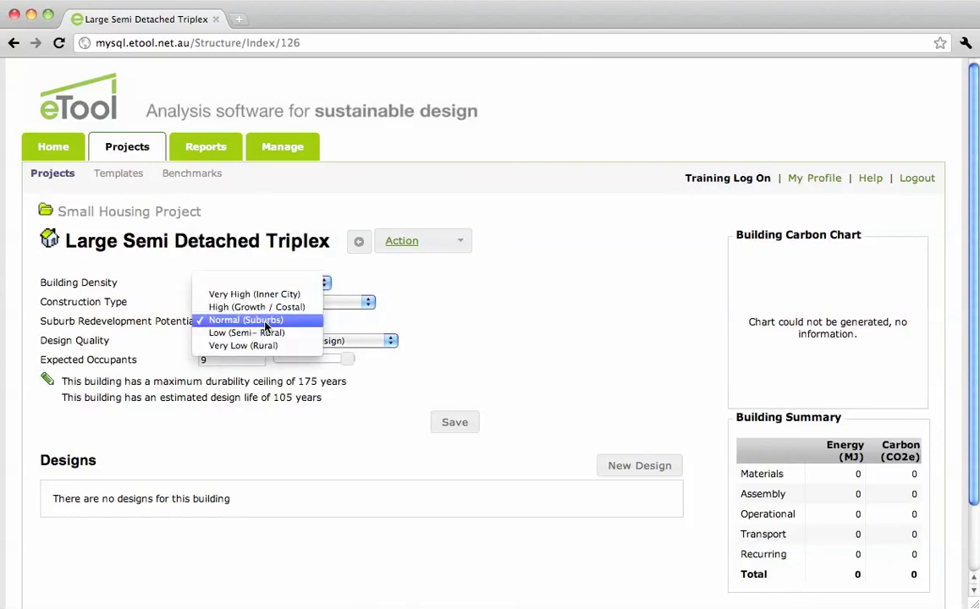
{"action": "left_click", "coordinate": [264, 294]}
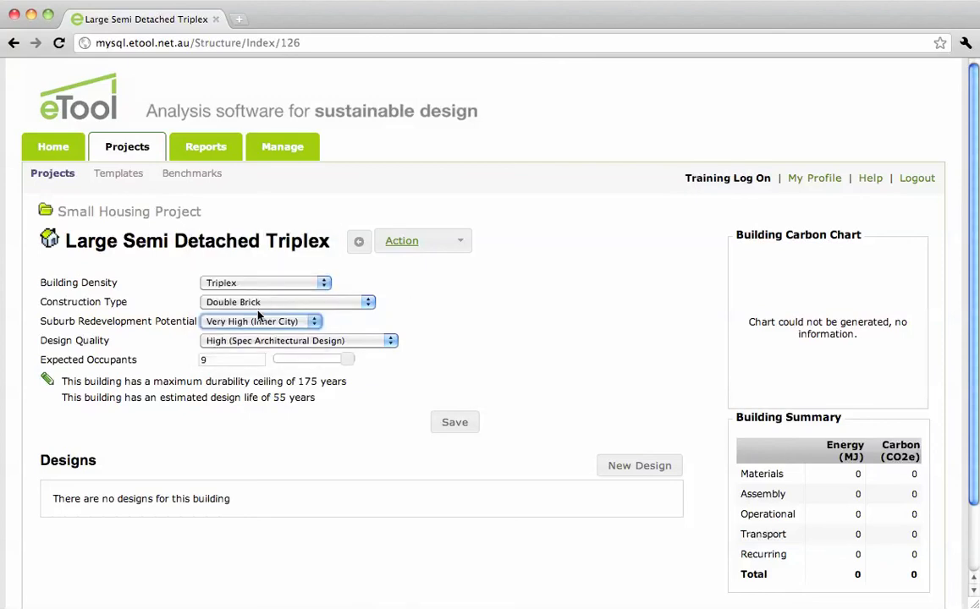
{"action": "left_click", "coordinate": [256, 321]}
{"action": "left_click", "coordinate": [257, 349]}
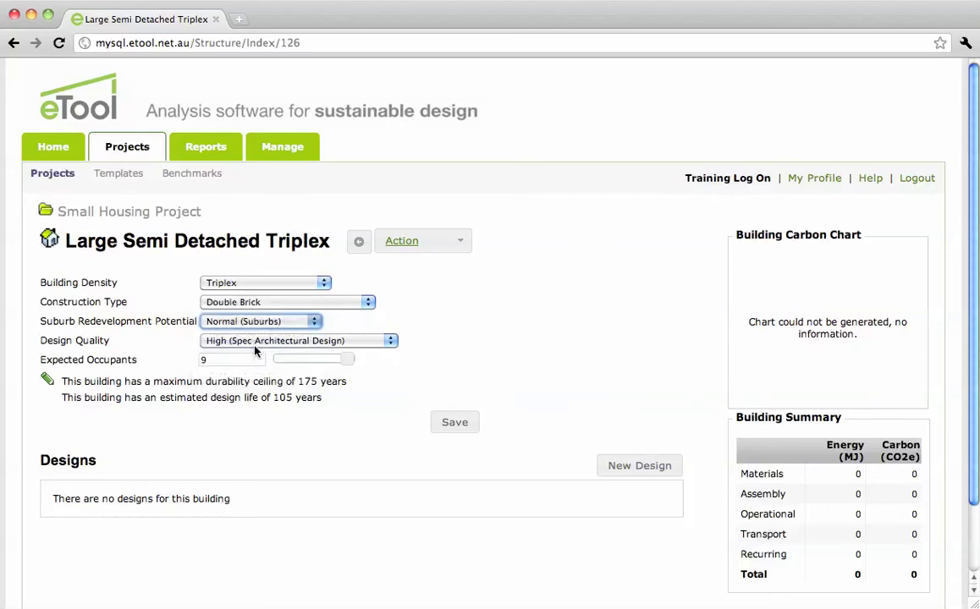
Try Very High (Custom Architectural Design) as the design quality and switch it back to High (Spec Architectural Design).
{"action": "left_click", "coordinate": [276, 342]}
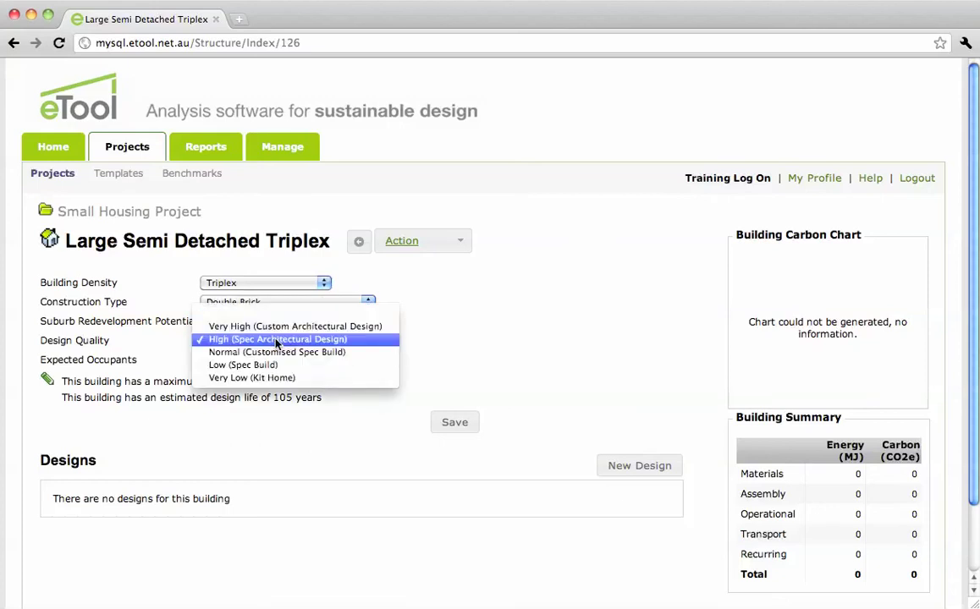
{"action": "left_click", "coordinate": [273, 327]}
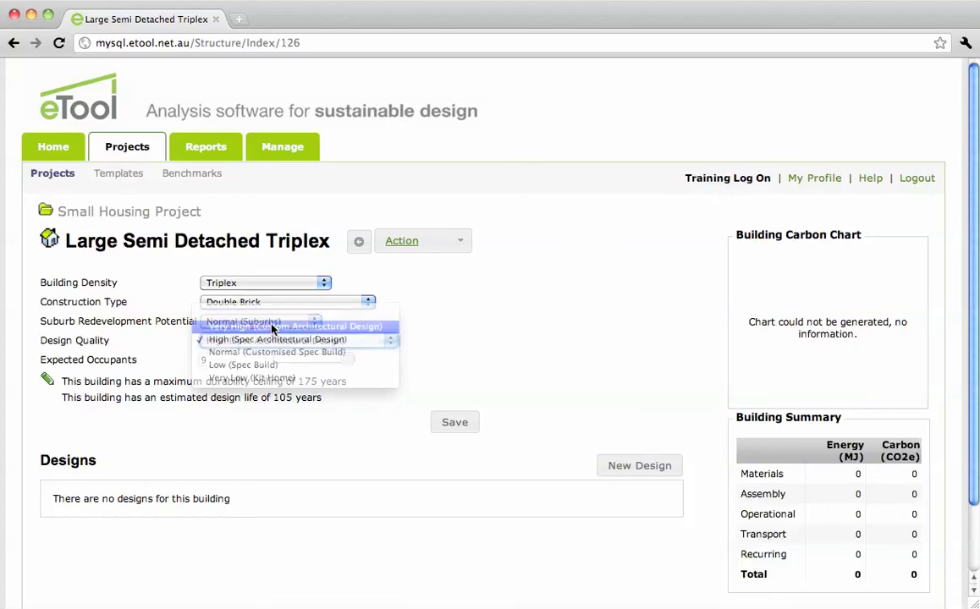
{"action": "left_click", "coordinate": [273, 341]}
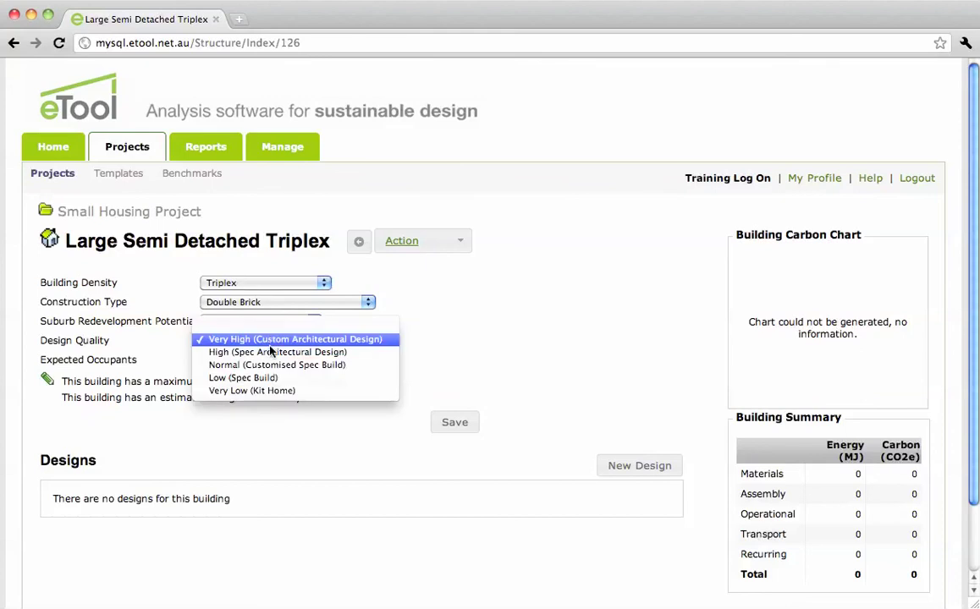
{"action": "left_click", "coordinate": [260, 355]}
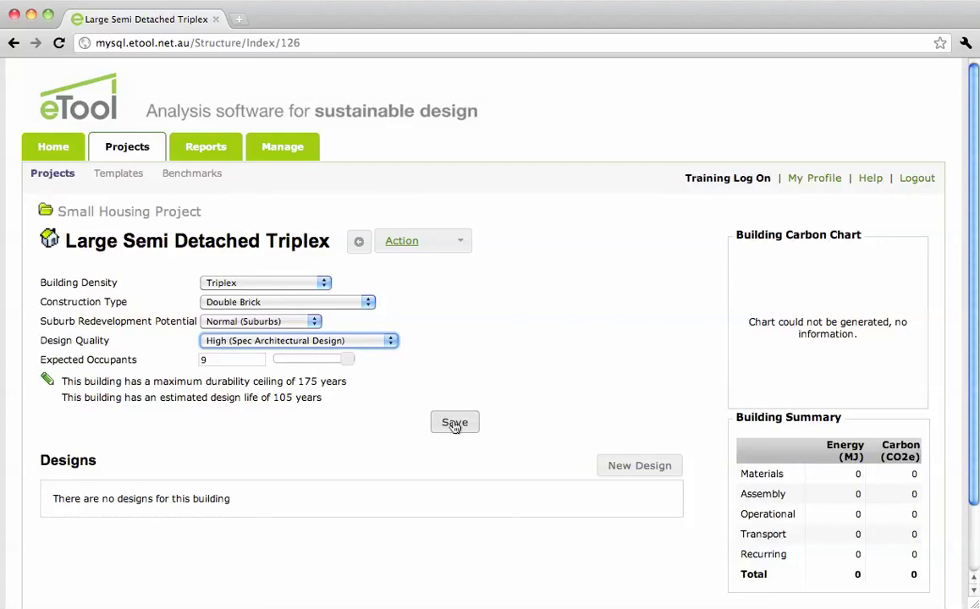
Open the Residential Detached building from the Small Housing Project and remove its custom design life in favour of the estimated one.
{"action": "left_click", "coordinate": [135, 212]}
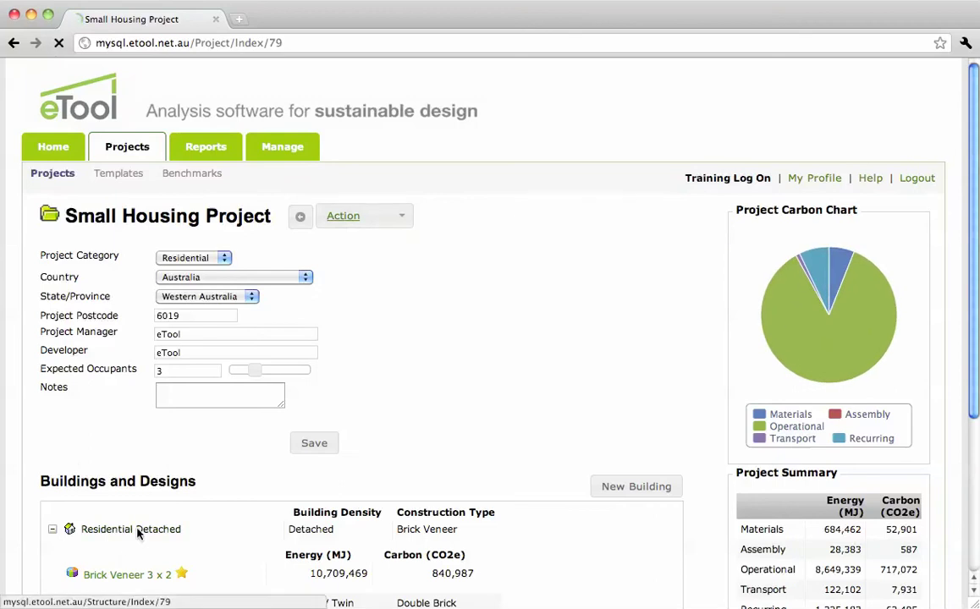
{"action": "left_click", "coordinate": [137, 531]}
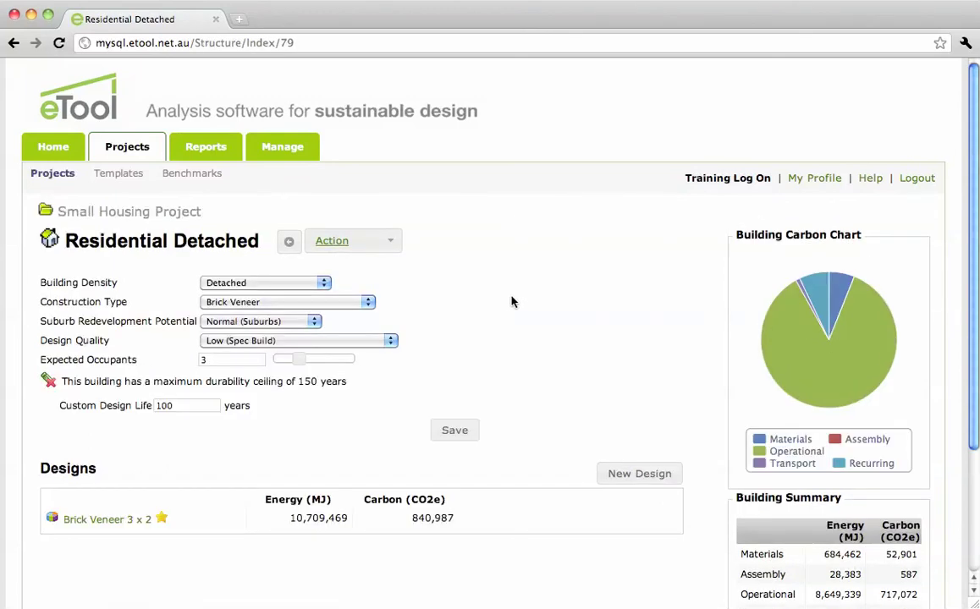
{"action": "scroll", "coordinate": [503, 307], "scroll_direction": "down", "scroll_amount": 3}
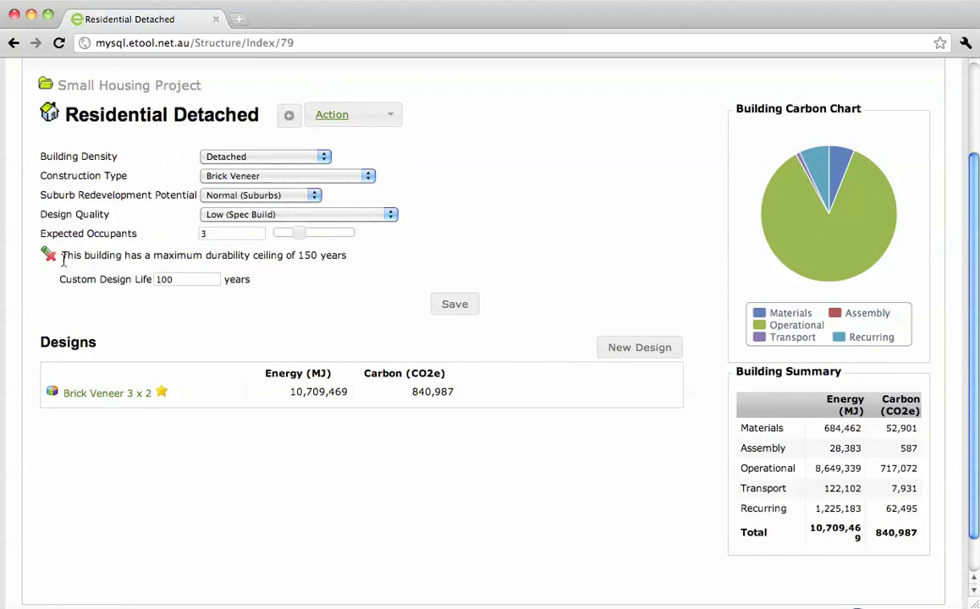
{"action": "left_click", "coordinate": [184, 281]}
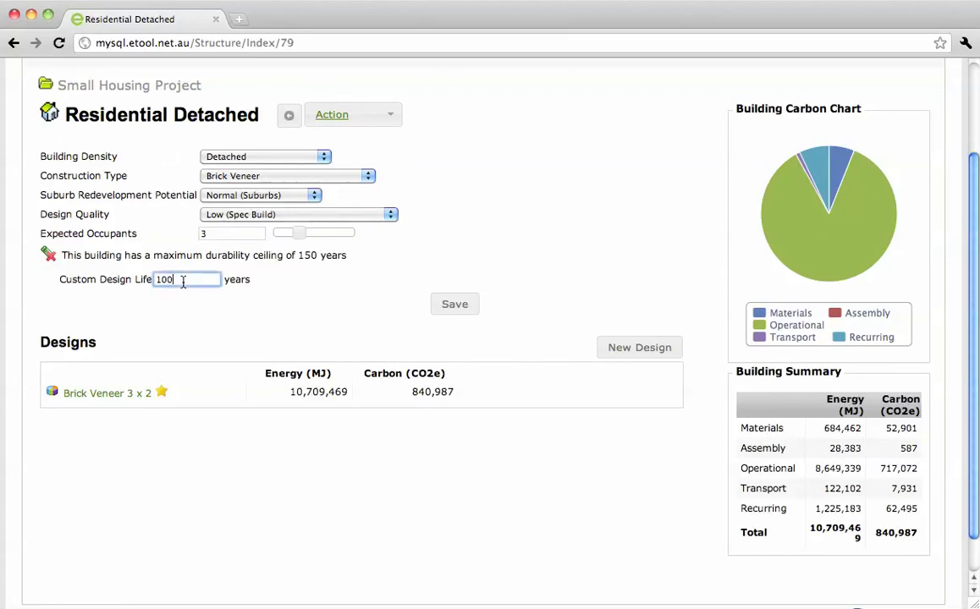
{"action": "left_click", "coordinate": [48, 254]}
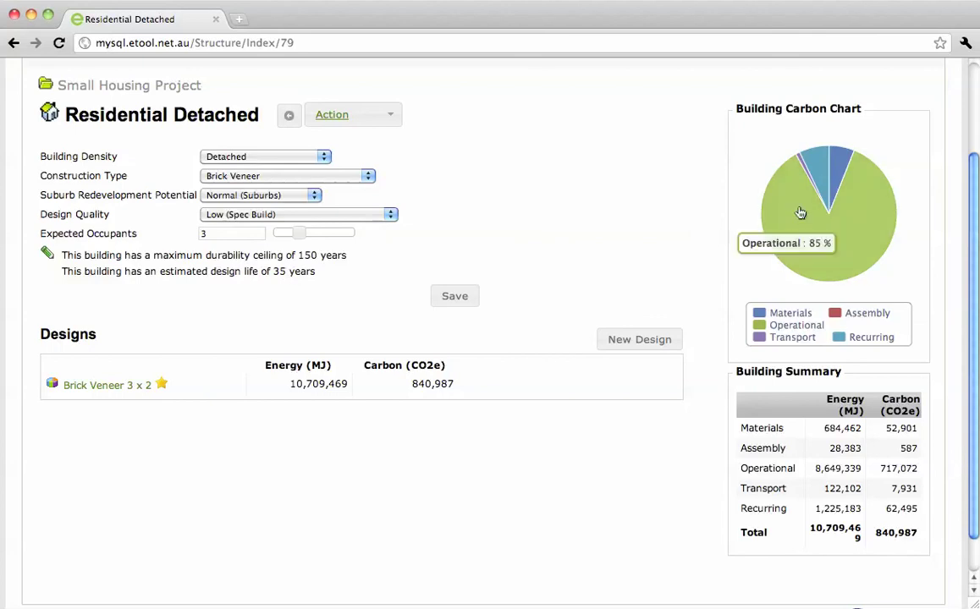
Save the Residential Detached building with its estimated design life and review the recalculated carbon chart and building summary.
{"action": "mouse_move", "coordinate": [824, 192]}
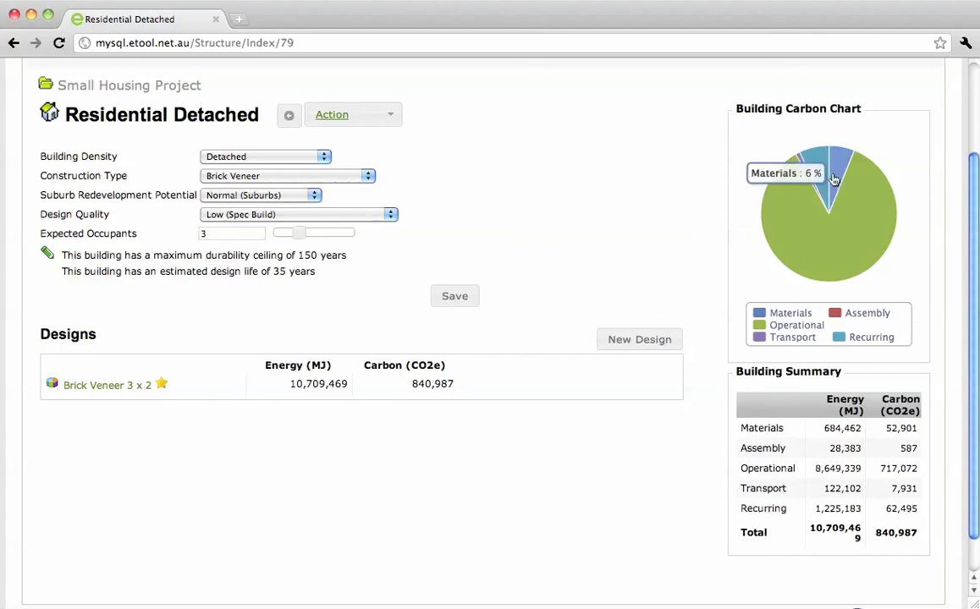
{"action": "mouse_move", "coordinate": [848, 210]}
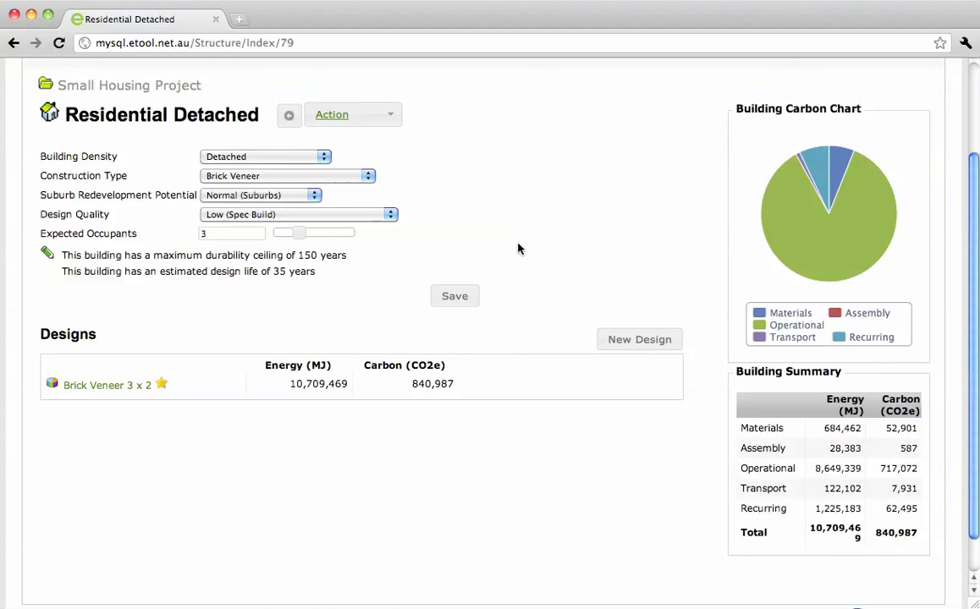
{"action": "left_click", "coordinate": [455, 297]}
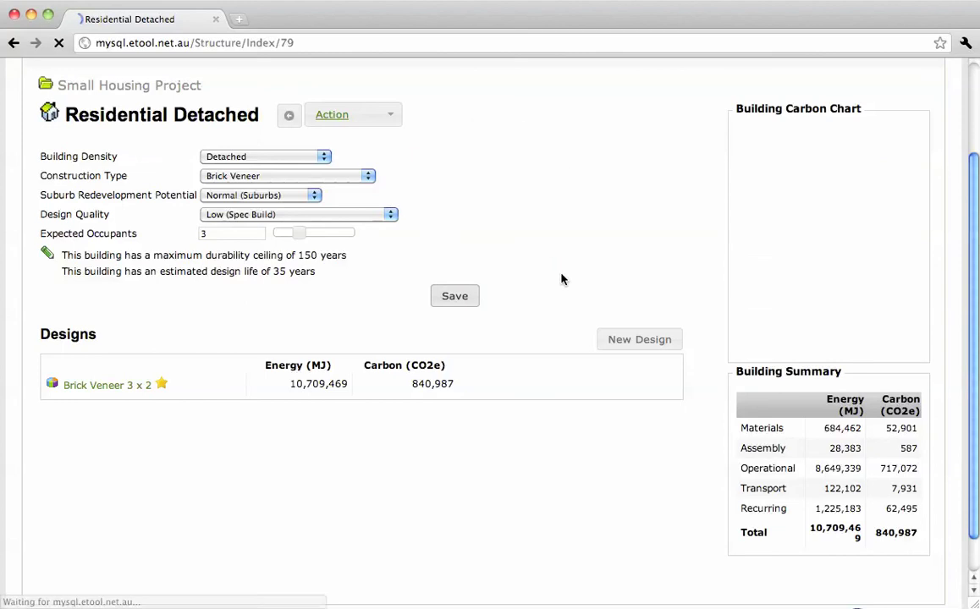
{"action": "scroll", "coordinate": [838, 327], "scroll_direction": "down", "scroll_amount": 2}
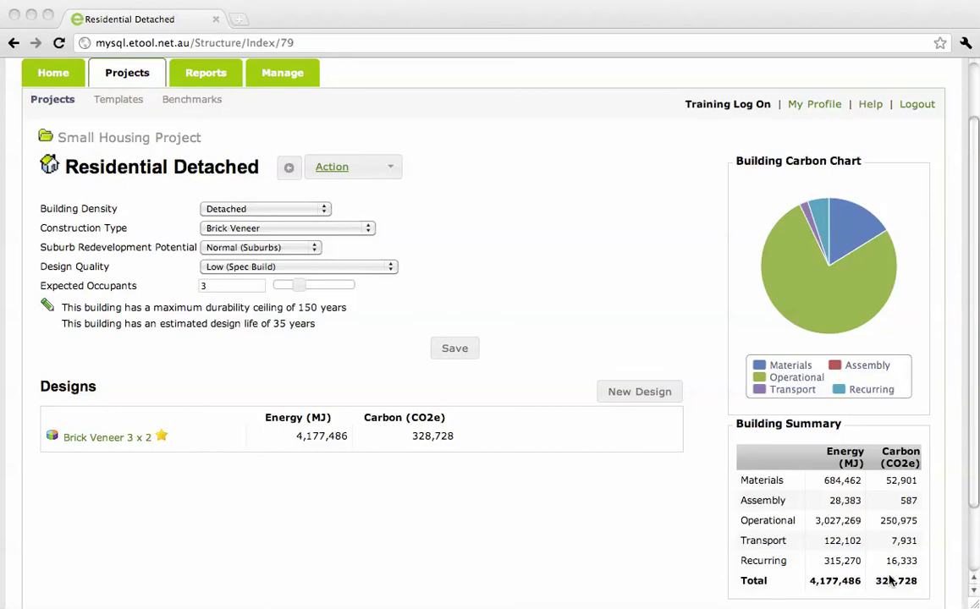
Open the expected occupants value of the Residential Detached building for editing.
{"action": "left_click", "coordinate": [219, 287]}
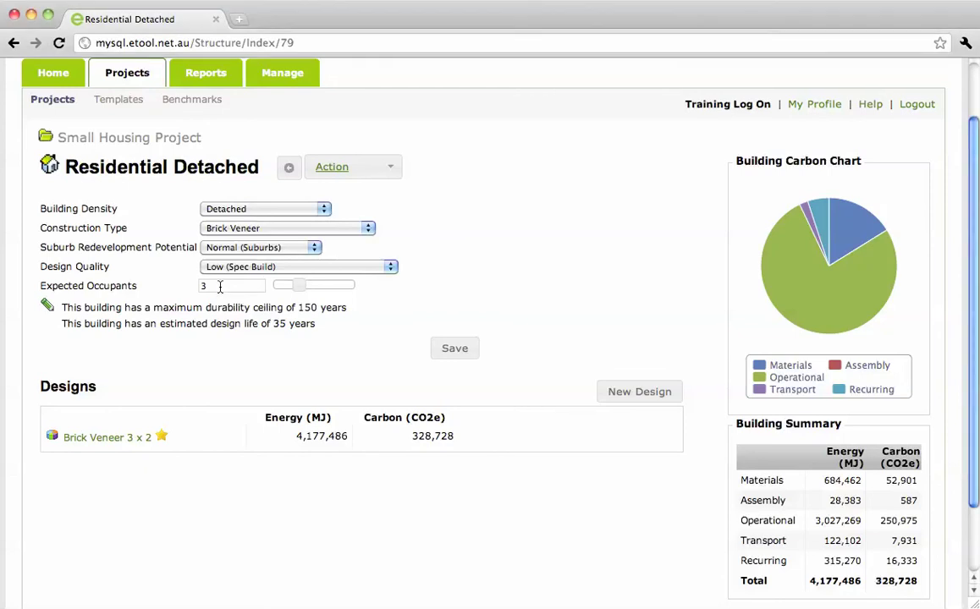
{"action": "left_click", "coordinate": [219, 287]}
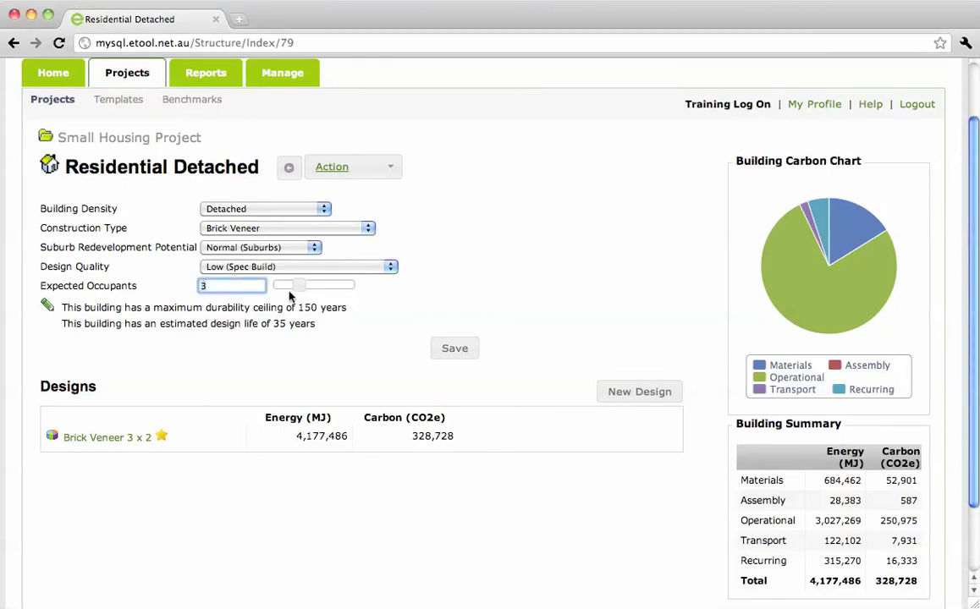